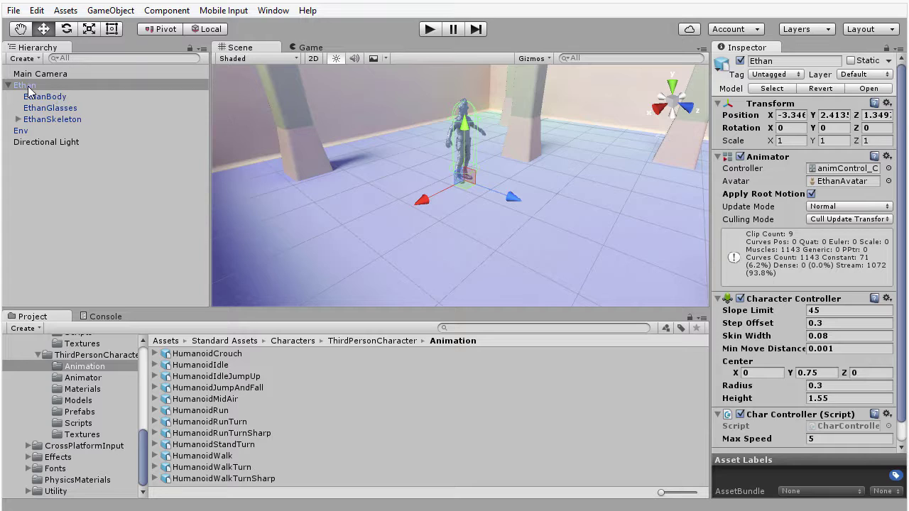
Play-test the scene with Ethan selected, run the character forward, and stop the test.
left_click(58, 86)
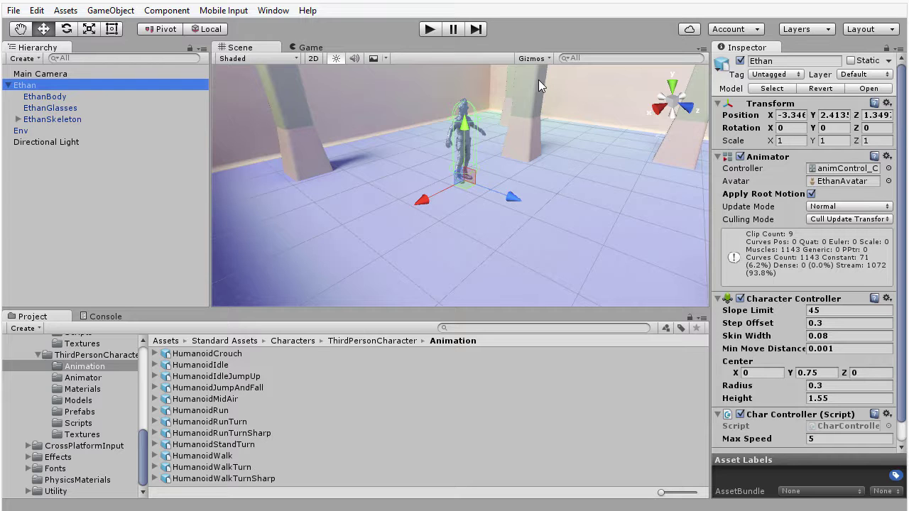
left_click(432, 31)
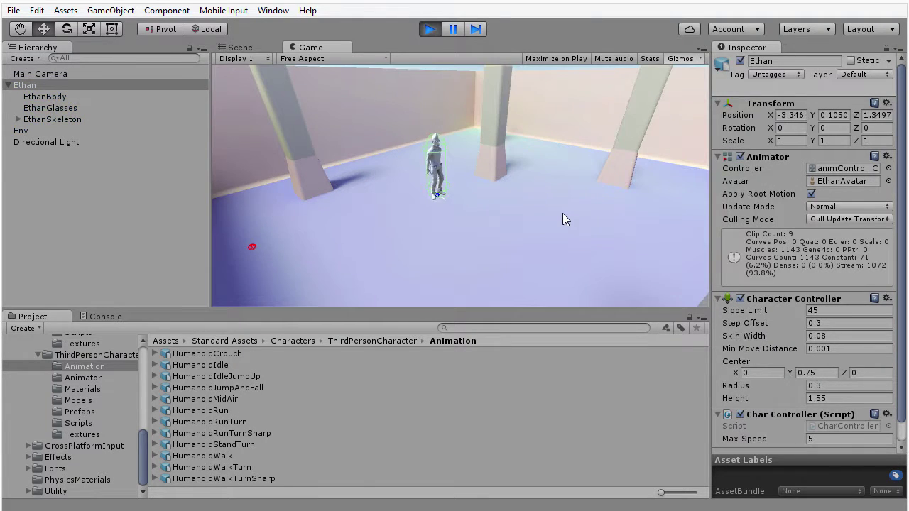
key("Up")
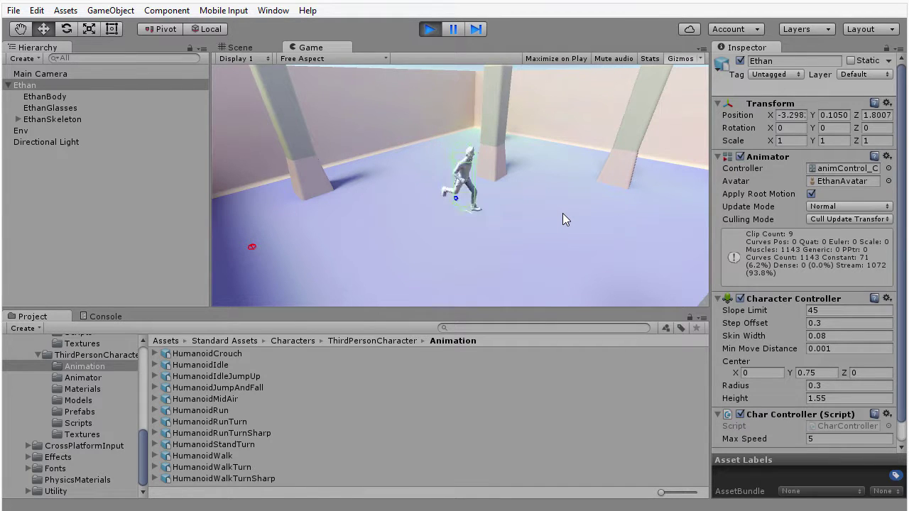
key("ctrl+p")
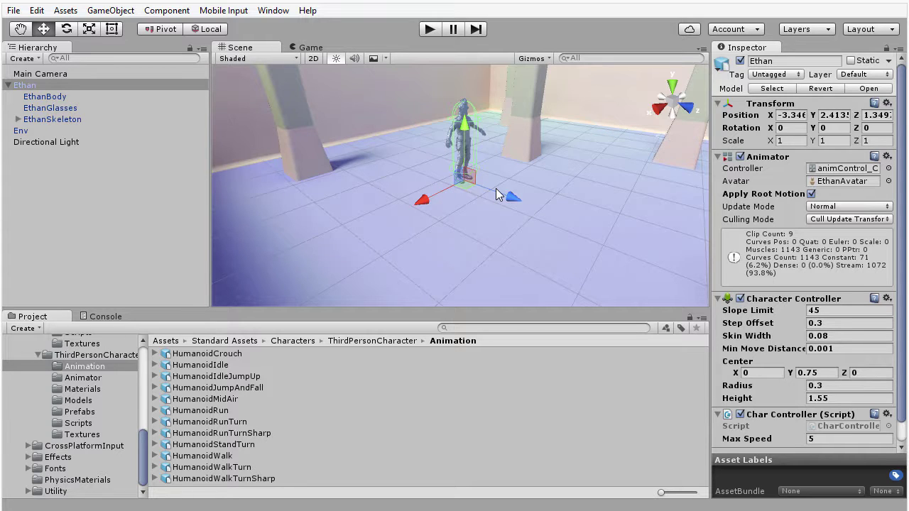
Play-test the scene with Apply Root Motion temporarily turned off on Ethan's Animator.
middle_click_drag(475, 230, 457, 229)
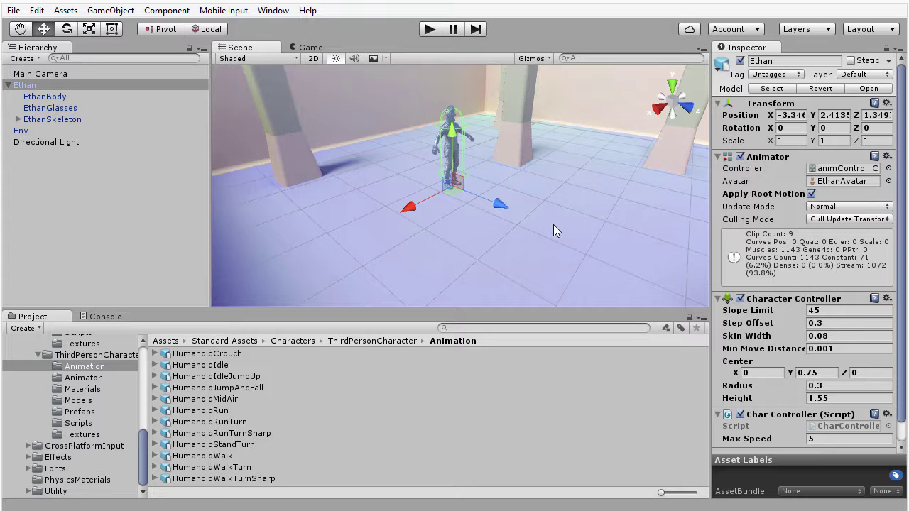
left_click(810, 194)
left_click(429, 28)
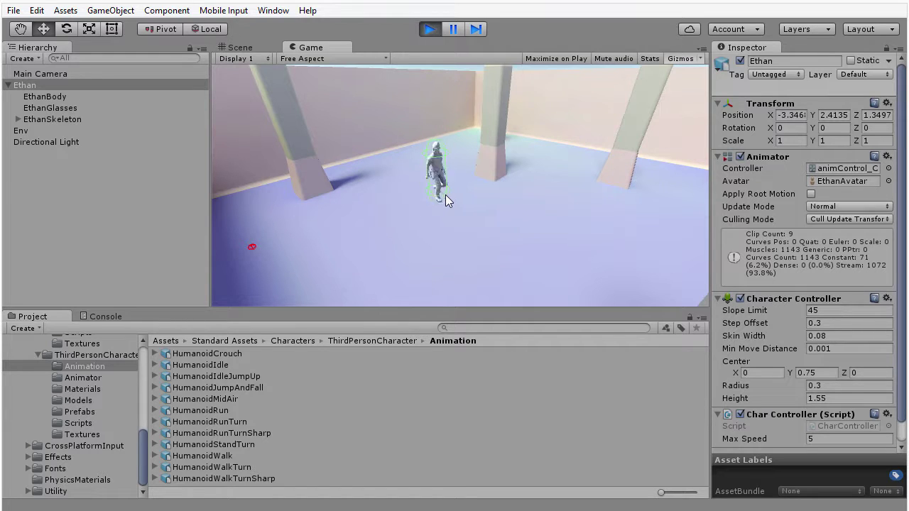
left_click(429, 29)
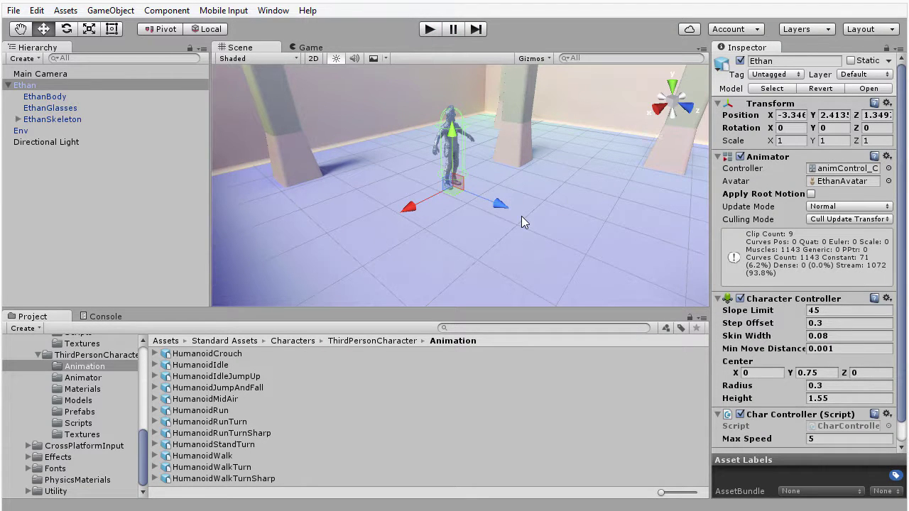
left_click(812, 194)
mouse_move(615, 214)
middle_mouse_down()
mouse_move(601, 216)
mouse_move(611, 226)
middle_mouse_up()
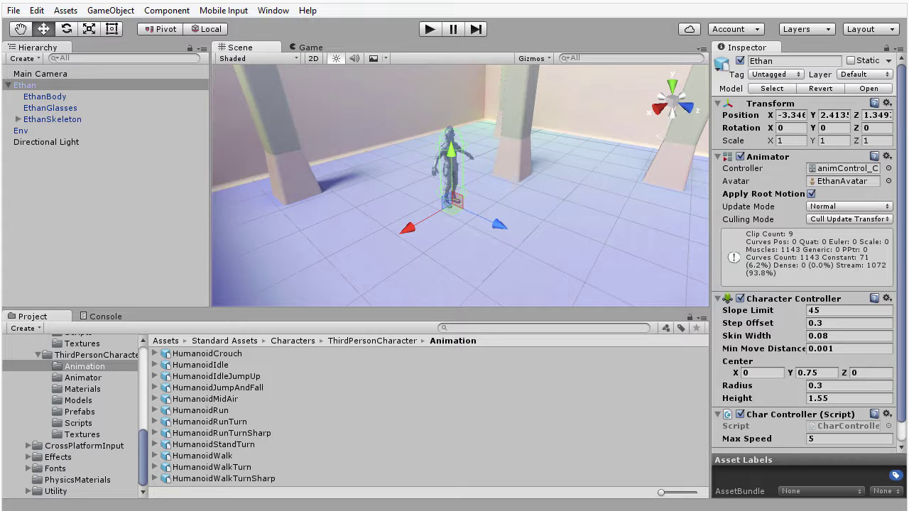
Play the HumanoidWalk clip in an enlarged preview, viewing the character from the front.
left_click(214, 457)
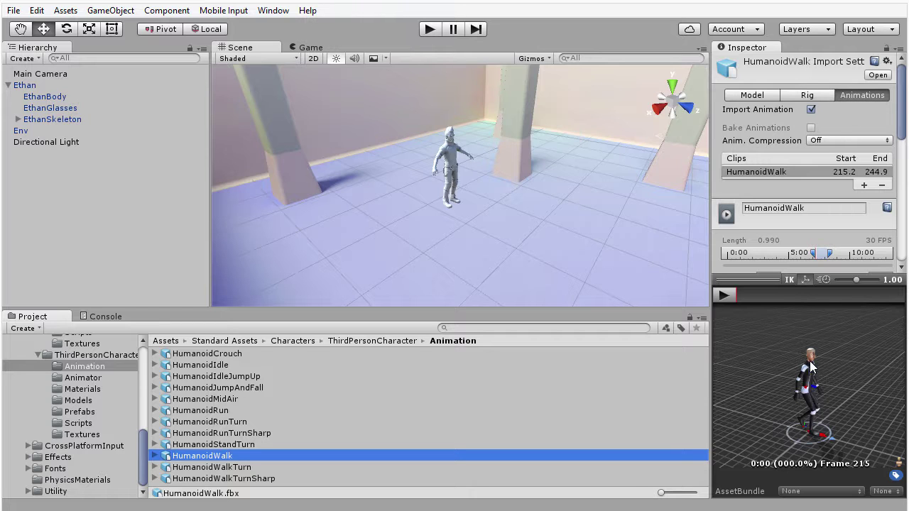
left_click_drag(767, 279, 753, 183)
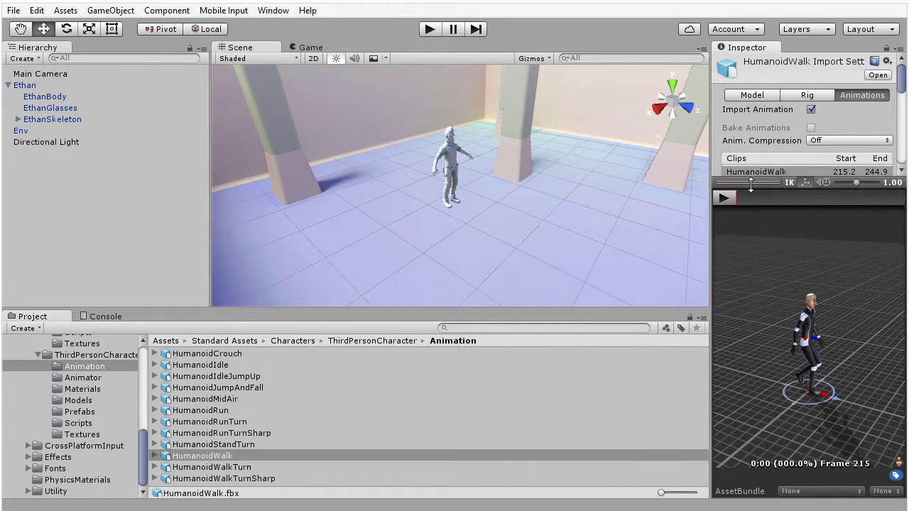
left_click_drag(855, 410, 811, 361)
middle_click_drag(811, 362, 814, 342, "alt")
left_click_drag(815, 345, 812, 365, "alt")
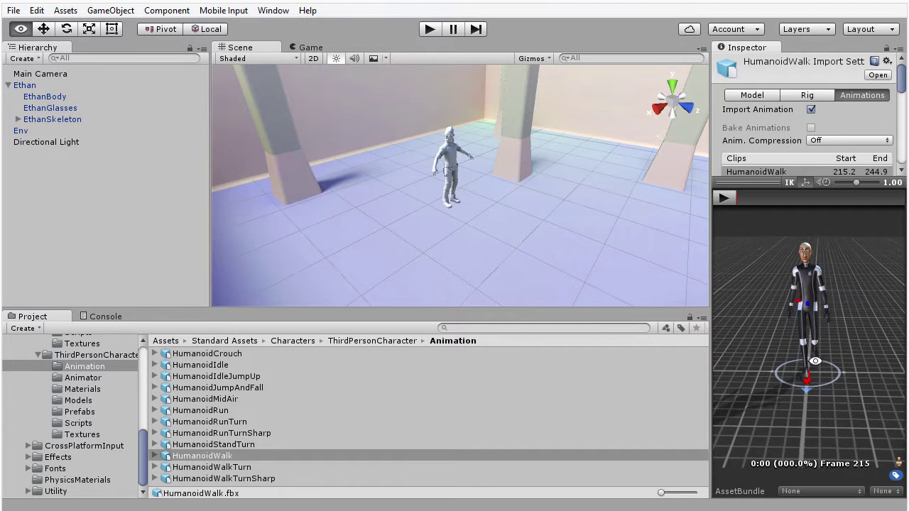
left_click(723, 201)
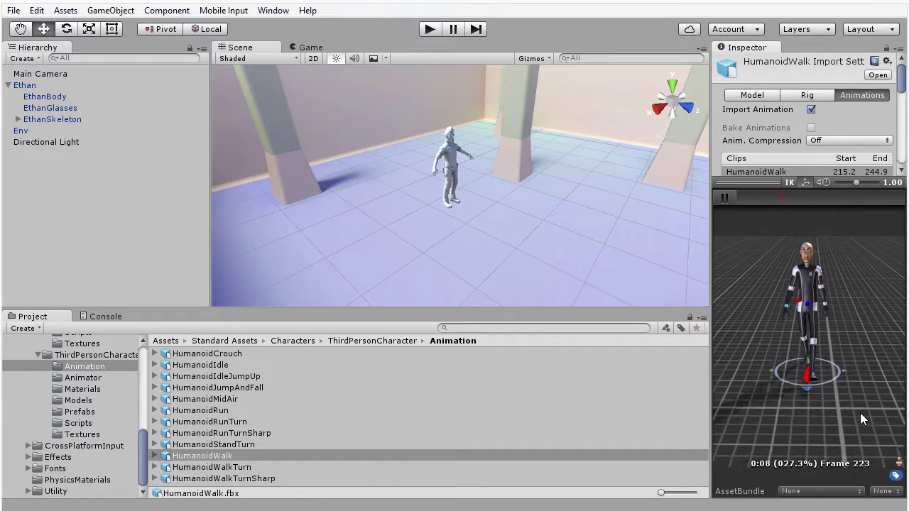
Reset the HumanoidWalk preview by reselecting the asset, and replay the clip from a front view to check for sideways drift.
left_click(724, 198)
left_click(213, 445)
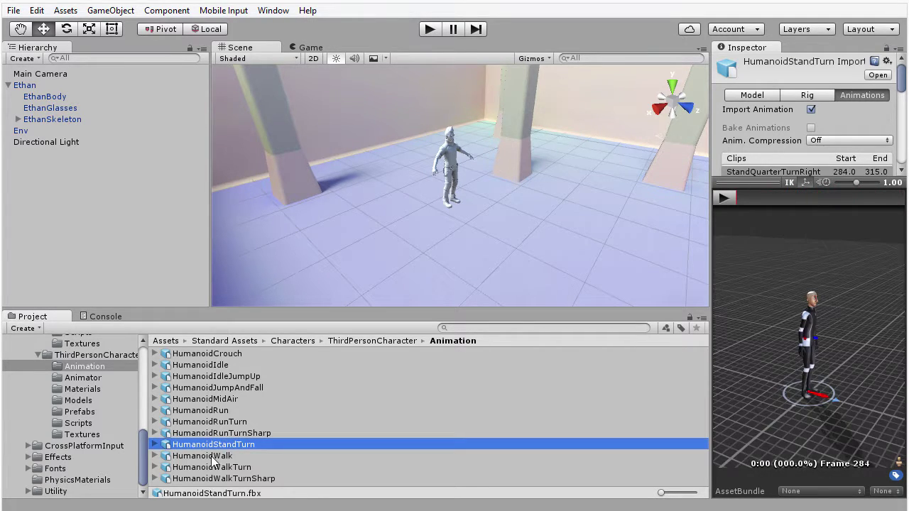
left_click(213, 457)
left_click_drag(730, 395, 814, 373)
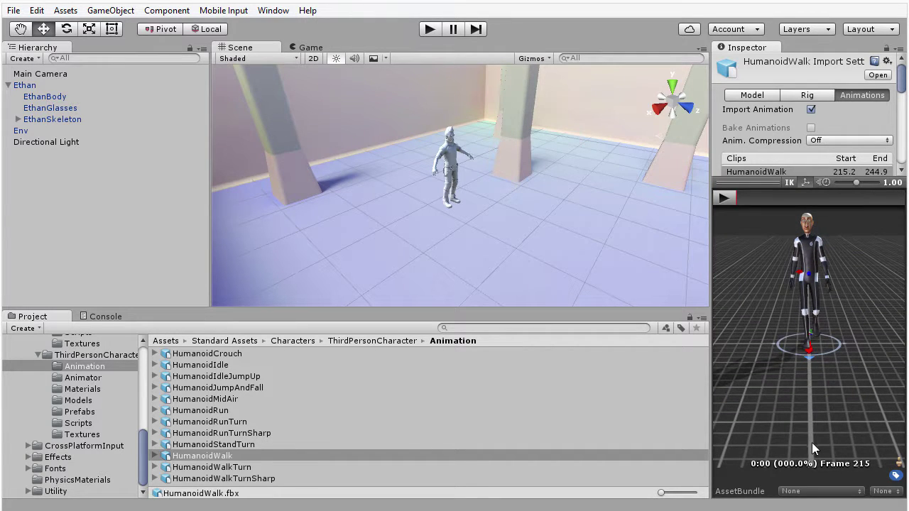
left_click(723, 199)
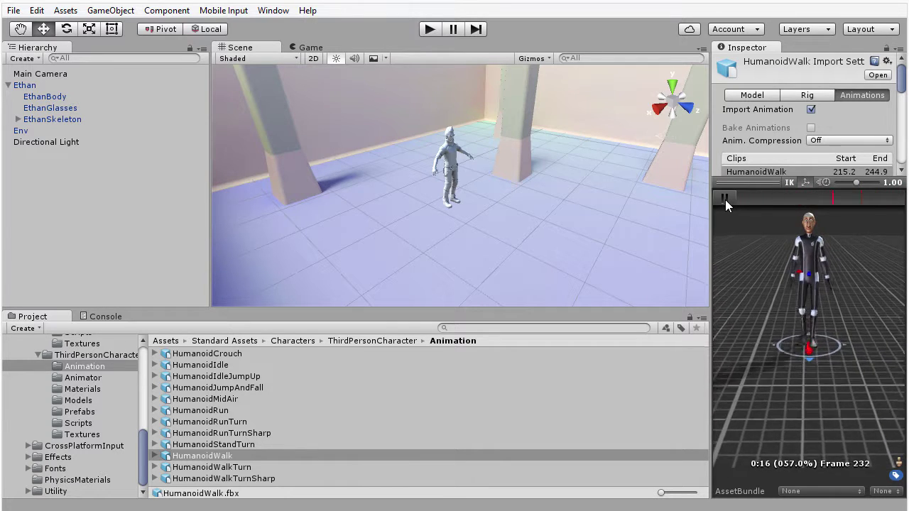
Set the HumanoidWalk clip's Root Transform Rotation Offset to 2.87 so its sideways average velocity is zero, and apply the import settings.
left_click(759, 185)
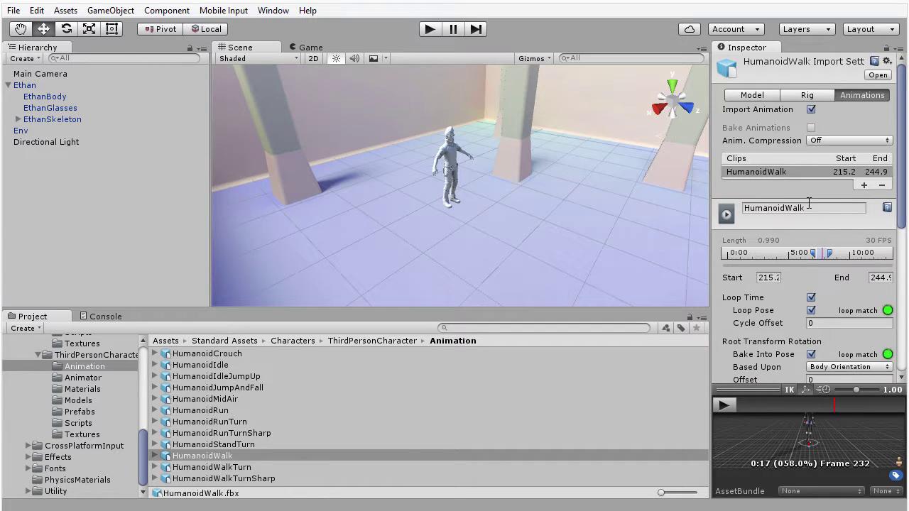
left_click_drag(902, 127, 904, 189)
scroll(847, 281, "down", 8)
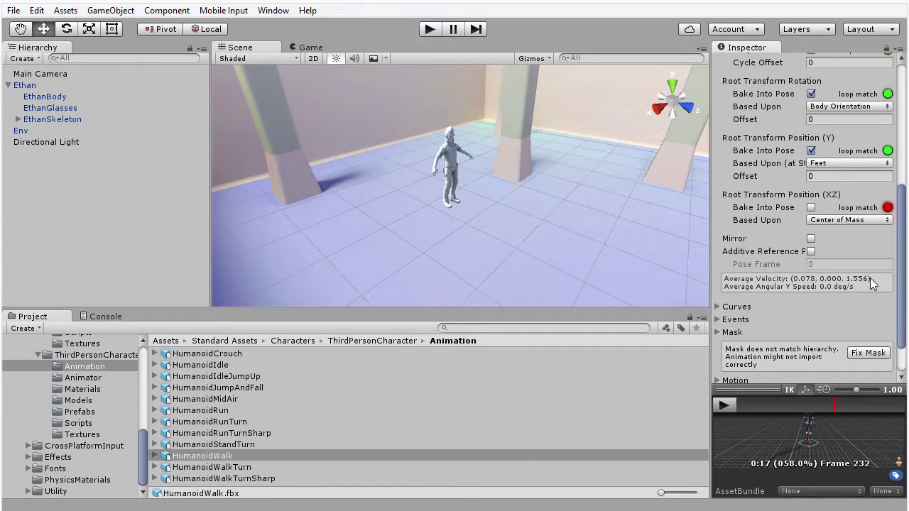
left_click_drag(899, 258, 893, 239)
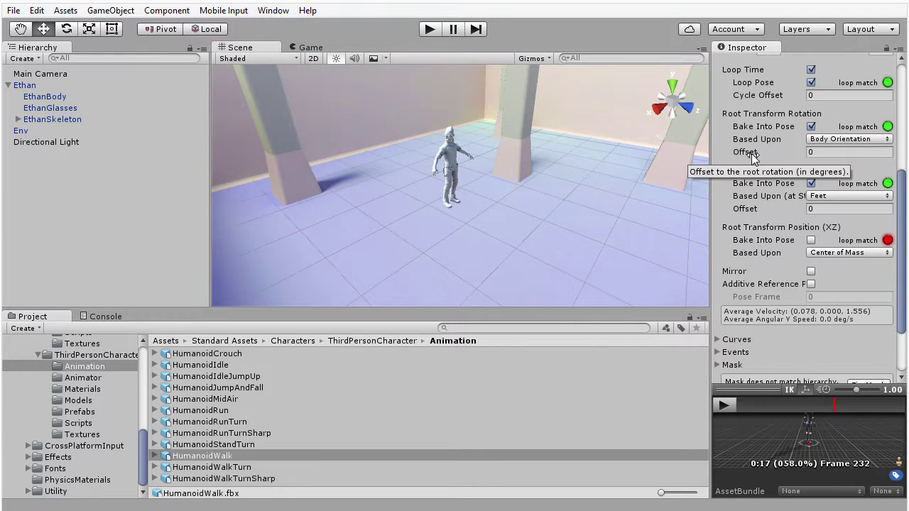
left_click_drag(771, 154, 791, 158)
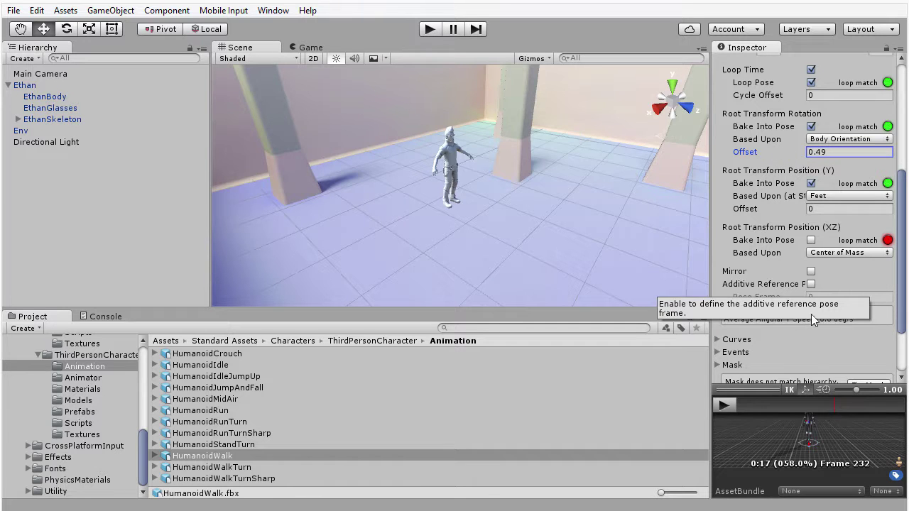
scroll(810, 313, "down", 3)
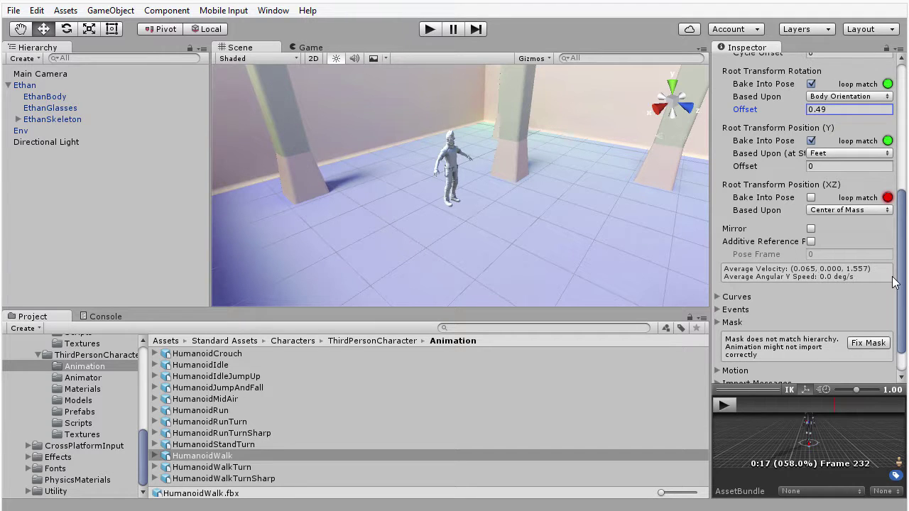
scroll(899, 270, "up", 2)
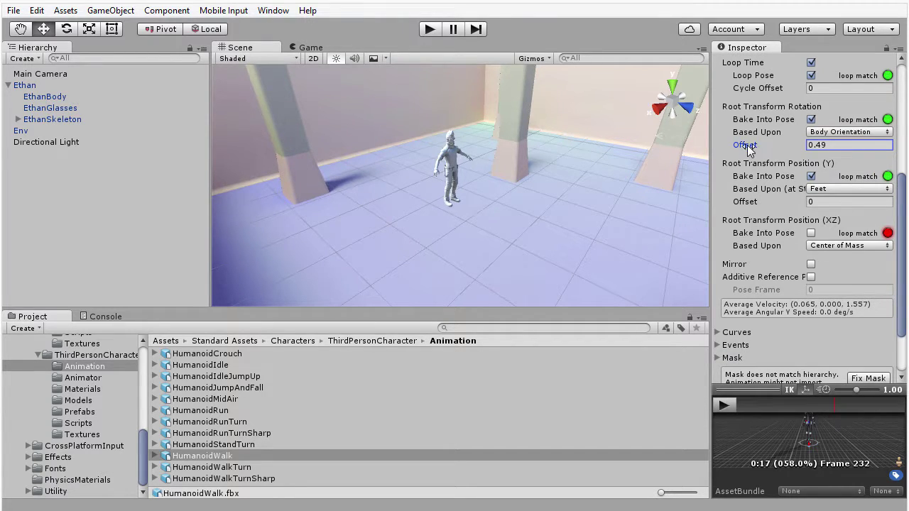
left_click_drag(746, 146, 810, 147)
left_click_drag(903, 304, 904, 341)
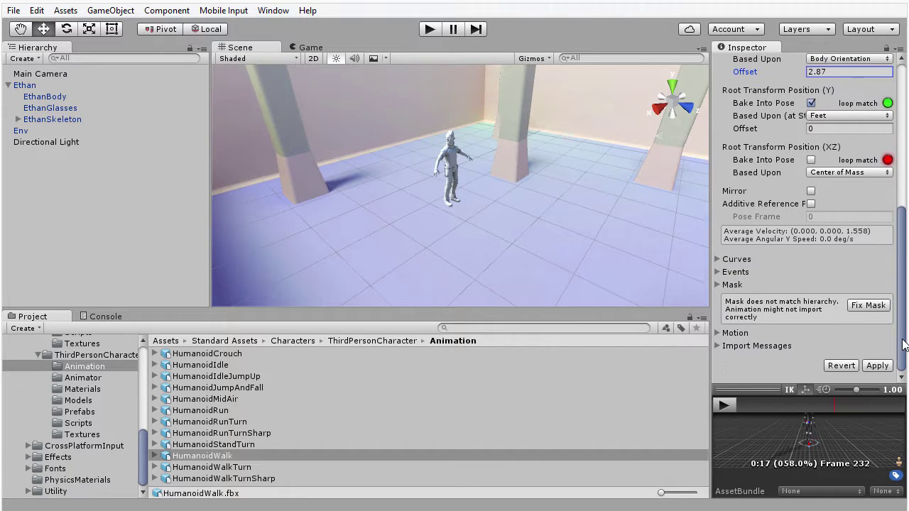
left_click(878, 368)
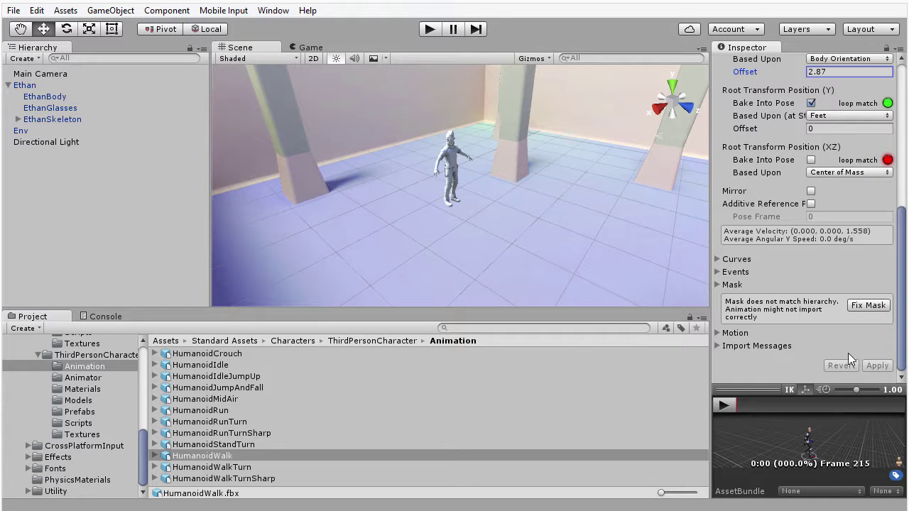
Reload the HumanoidWalk preview and play the corrected clip from the front to check that it walks straight.
left_click(213, 441)
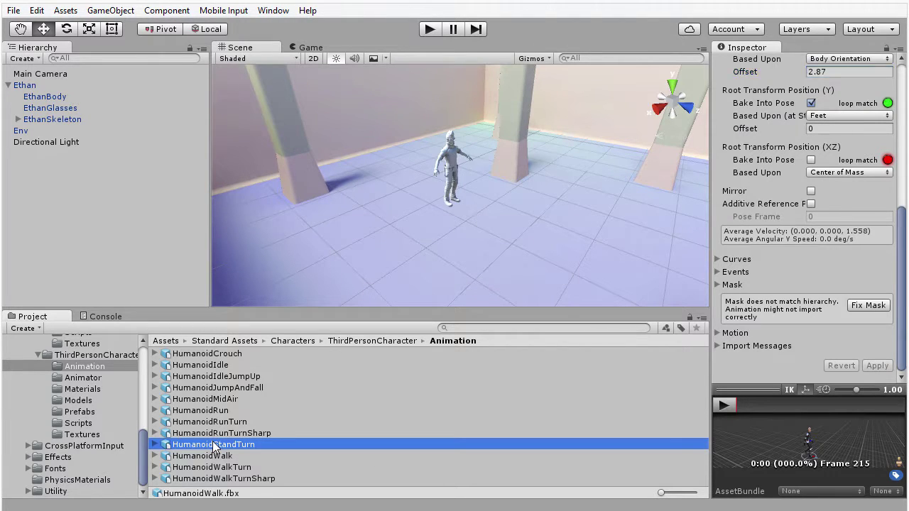
left_click(232, 458)
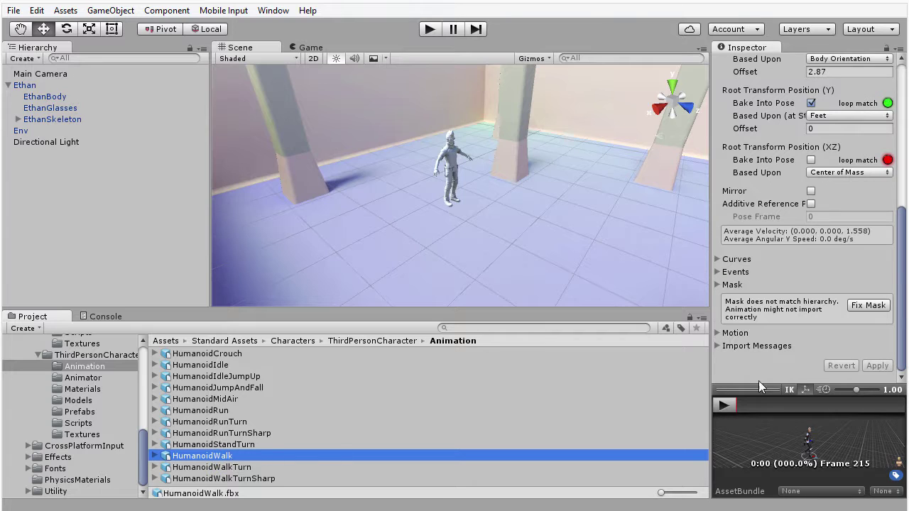
left_click(755, 405)
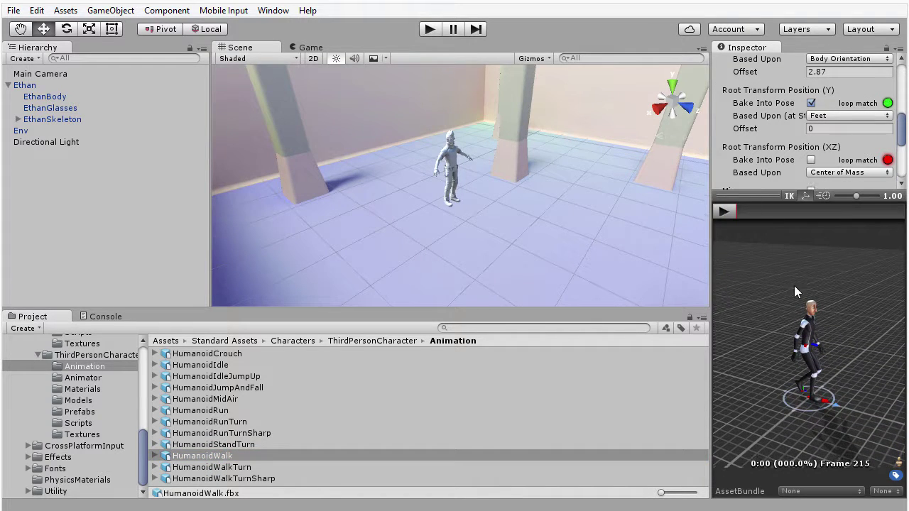
middle_click_drag(833, 403, 824, 418)
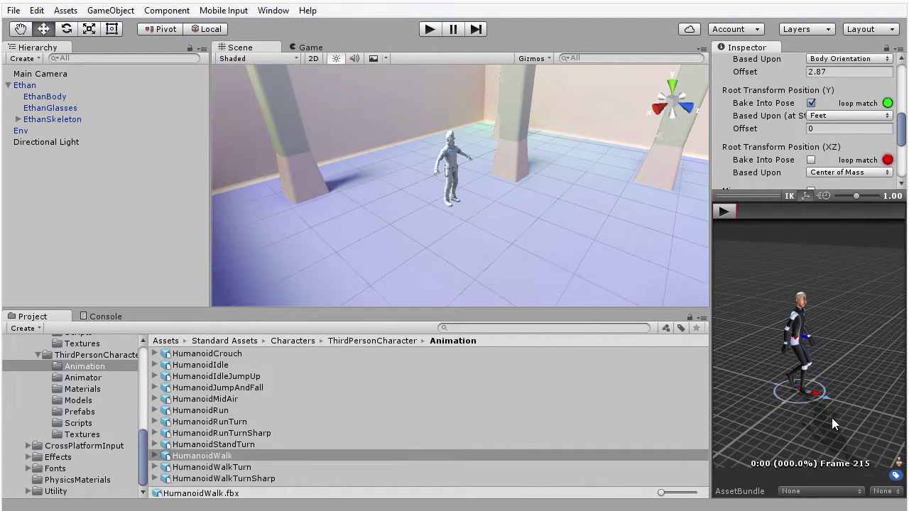
left_click_drag(832, 417, 773, 389)
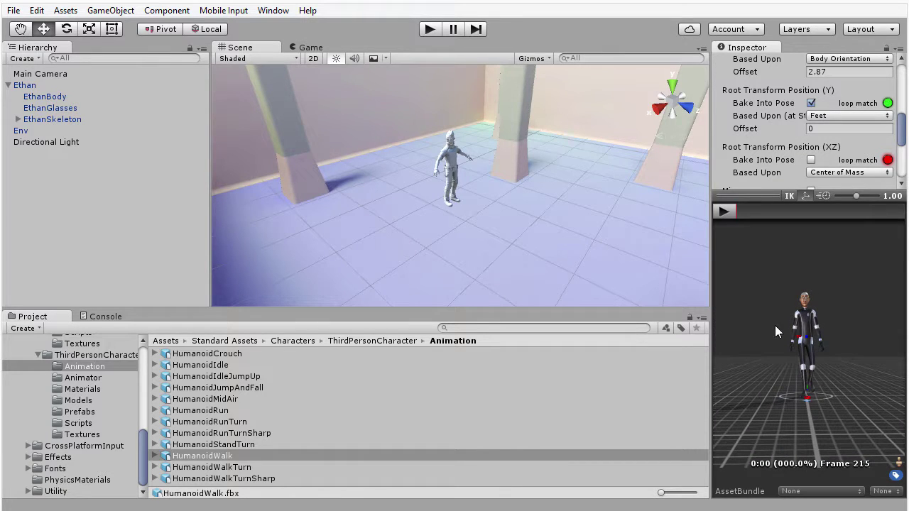
left_click(723, 213)
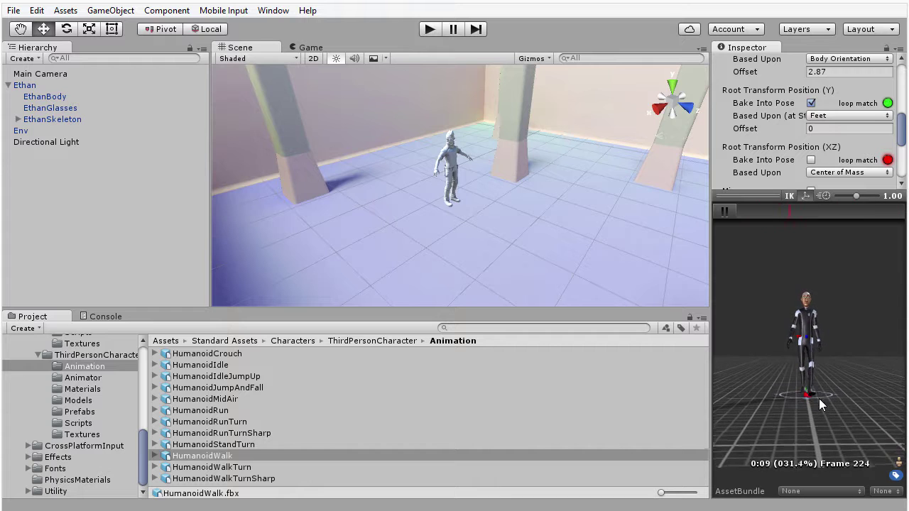
left_click(757, 211)
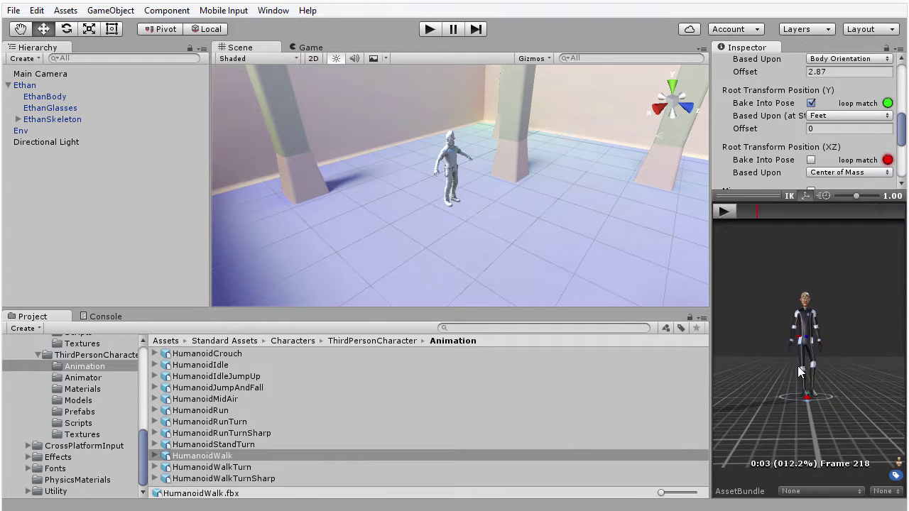